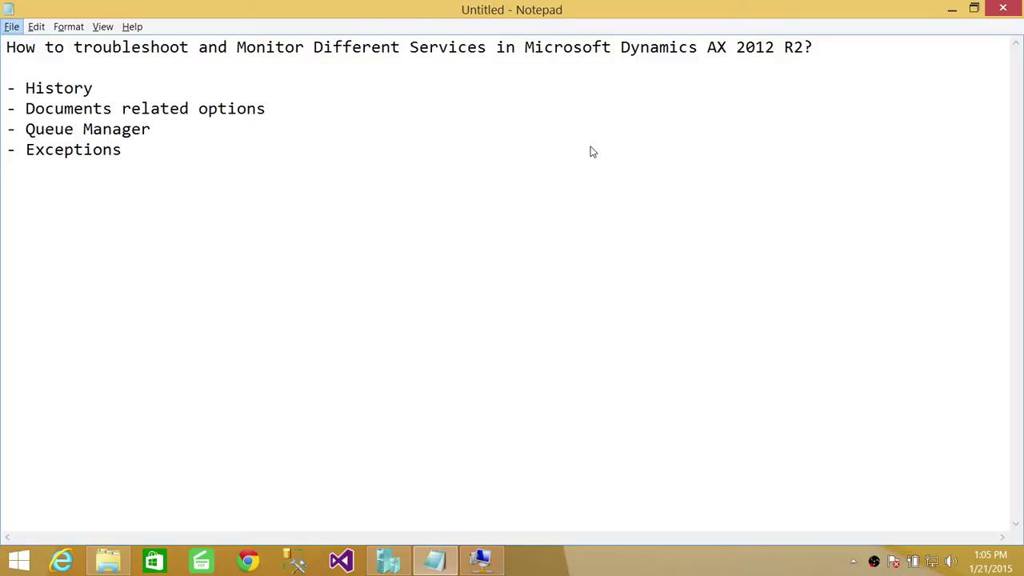
- Bring up the Dynamics AX client in the virtual machine and switch to the System administration module
left_click(480, 558)
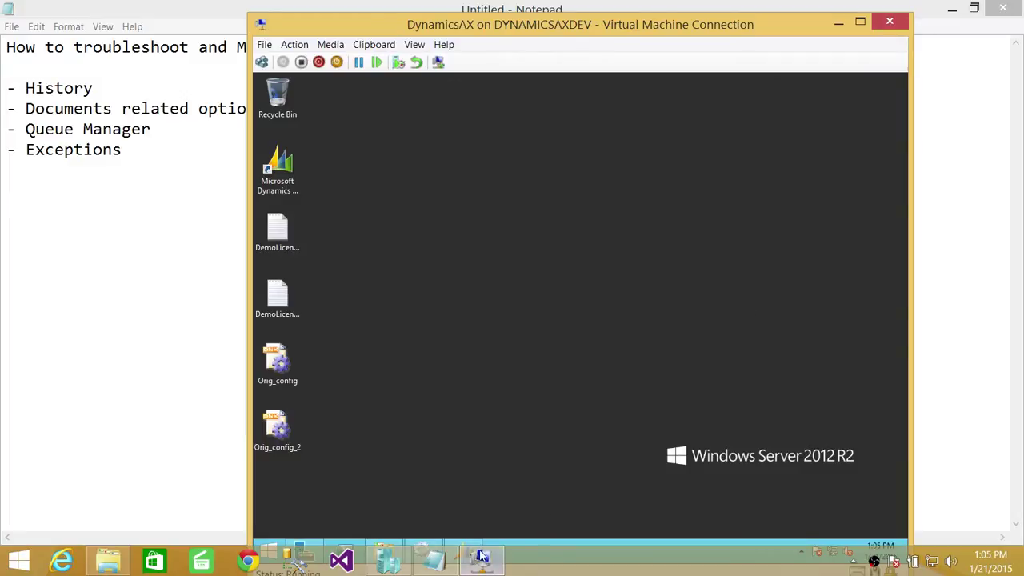
left_click(456, 554)
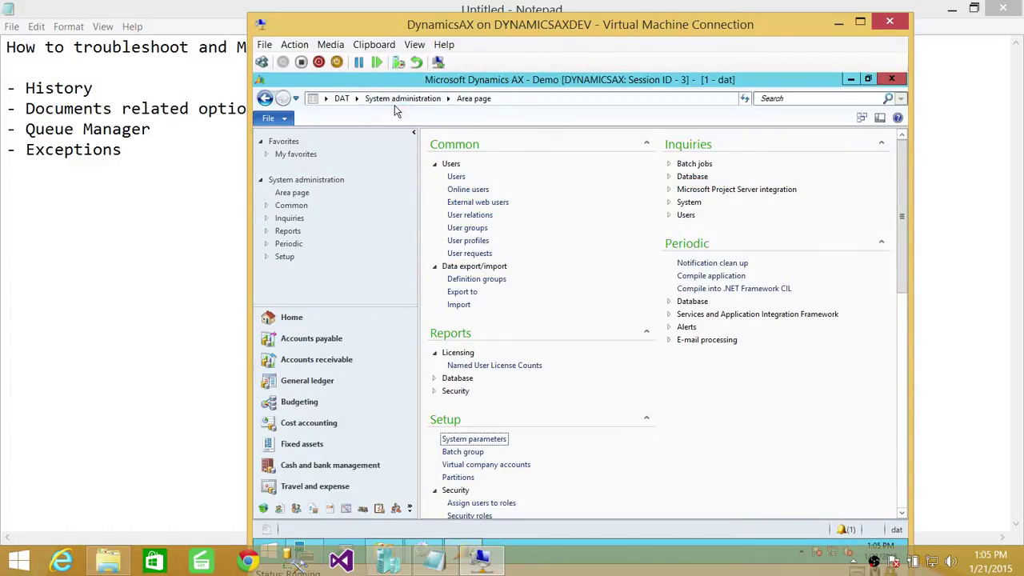
left_click(410, 509)
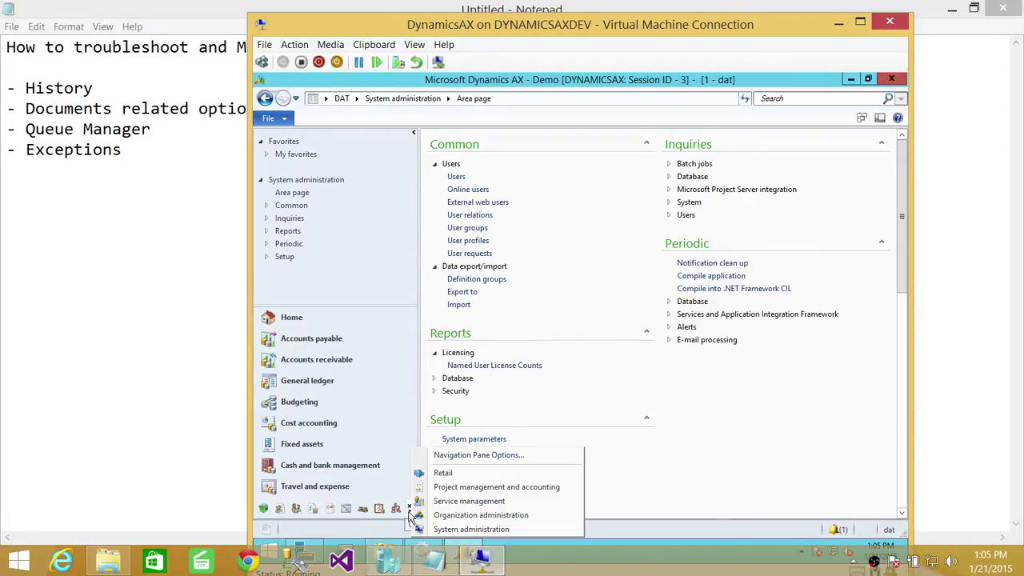
left_click(470, 529)
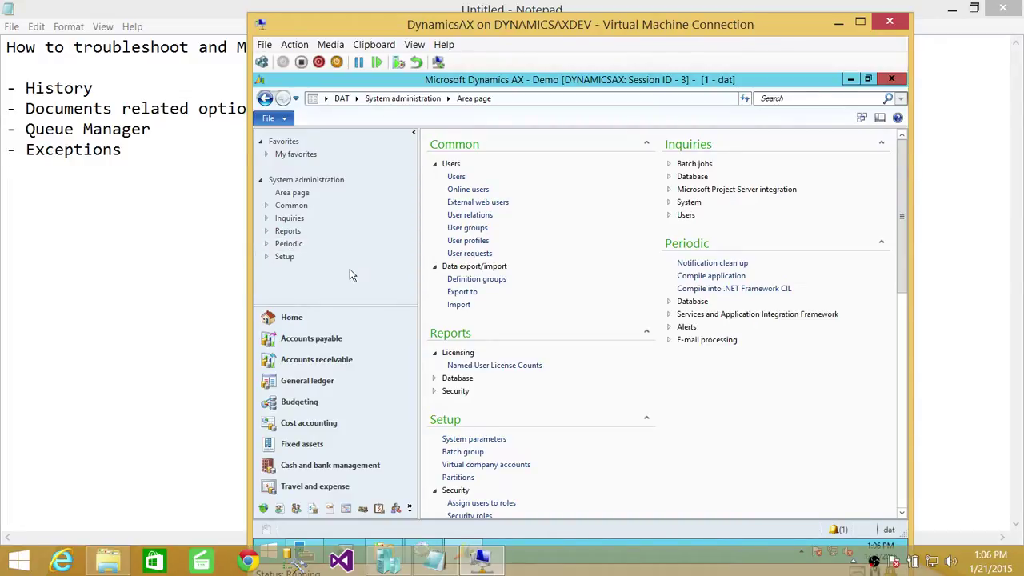
- Expand Periodic, then Services and Application Integration Framework, in the navigation pane
left_click(267, 248)
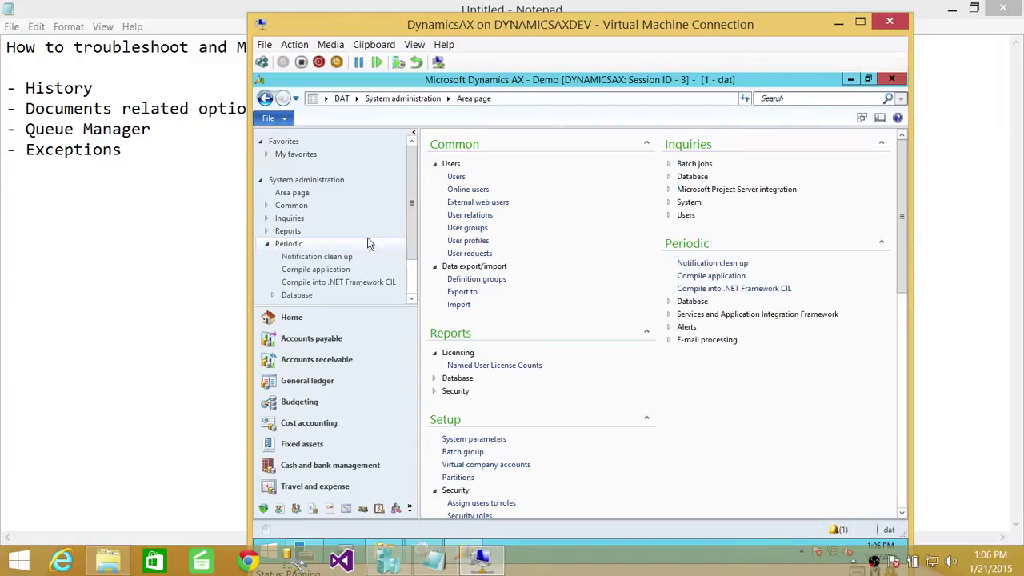
scroll(414, 206, "down", 1)
left_click_drag(415, 206, 414, 236)
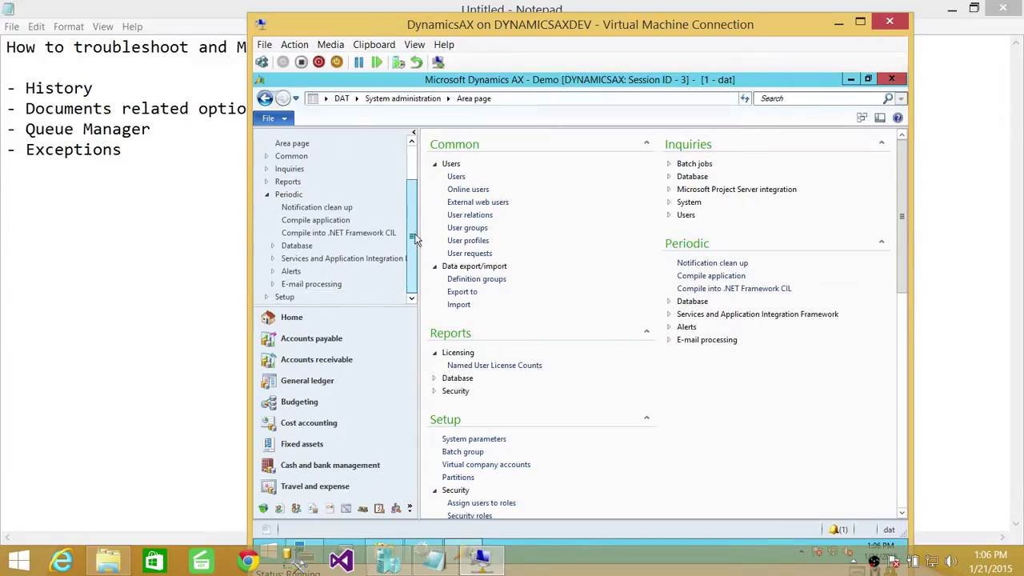
left_click(273, 258)
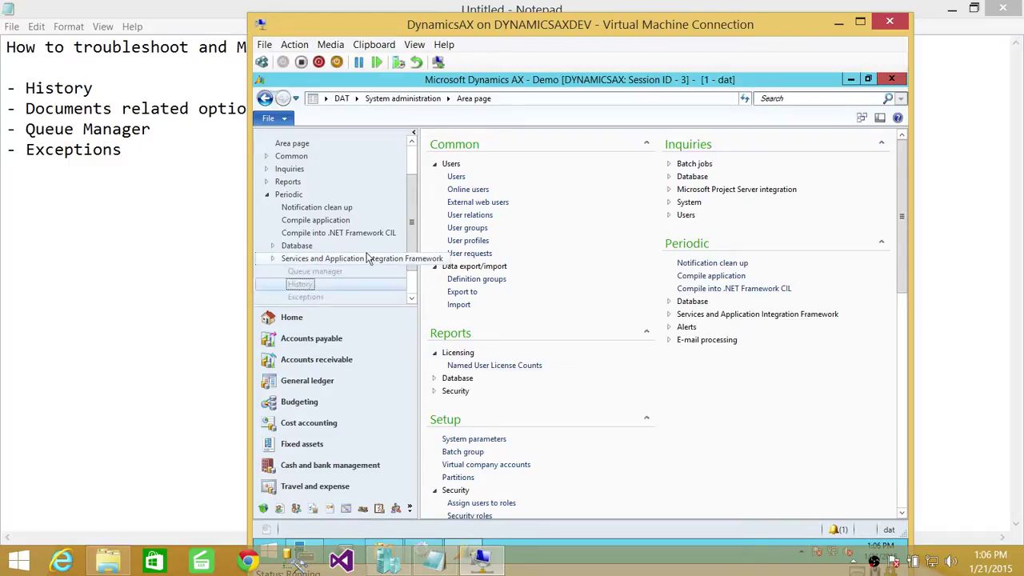
scroll(412, 225, "down", 1)
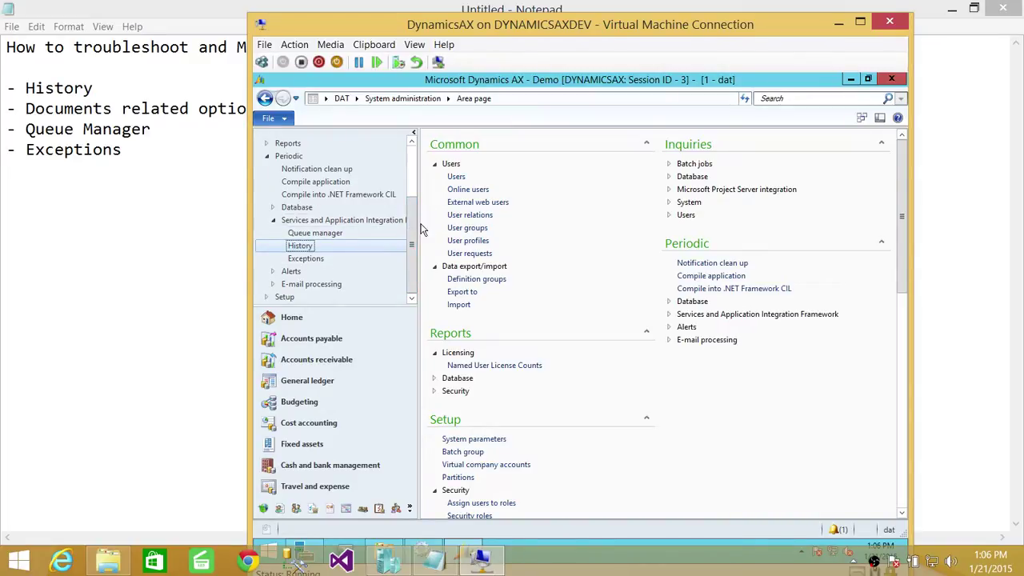
- Open History under Services and Application Integration Framework
left_click(299, 247)
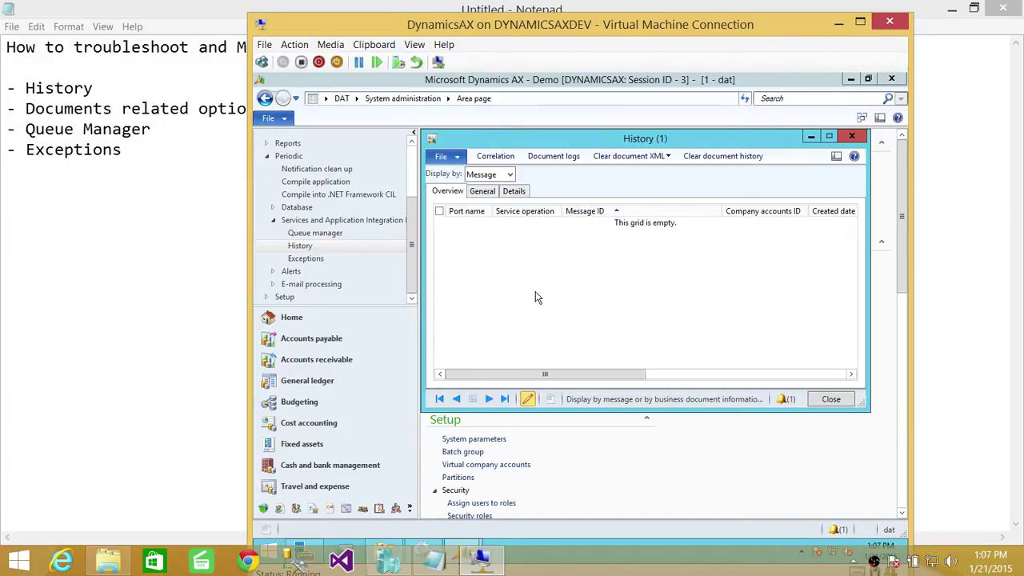
- Switch the History form's Display by setting from Message to Document
left_click(511, 175)
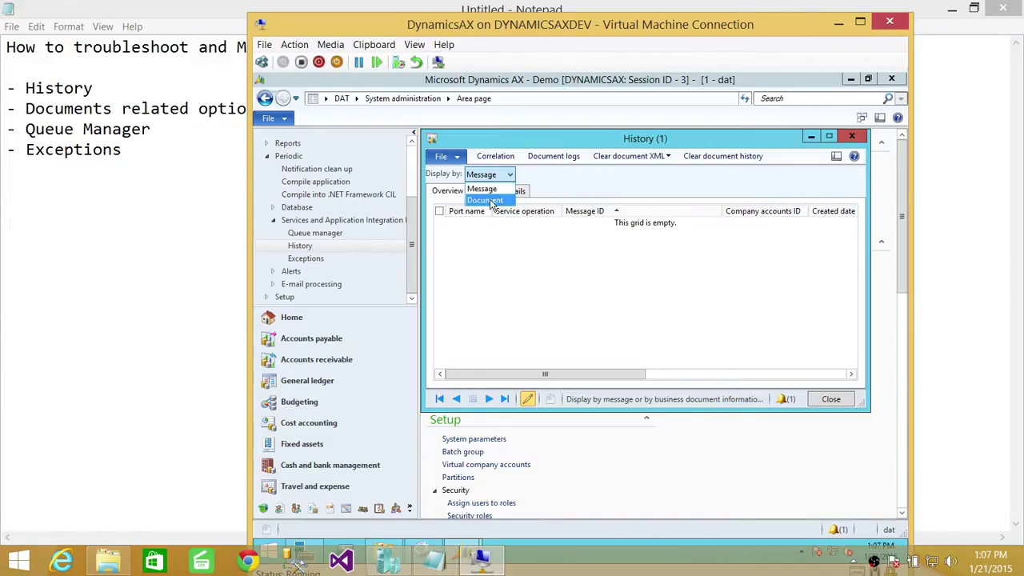
left_click(491, 200)
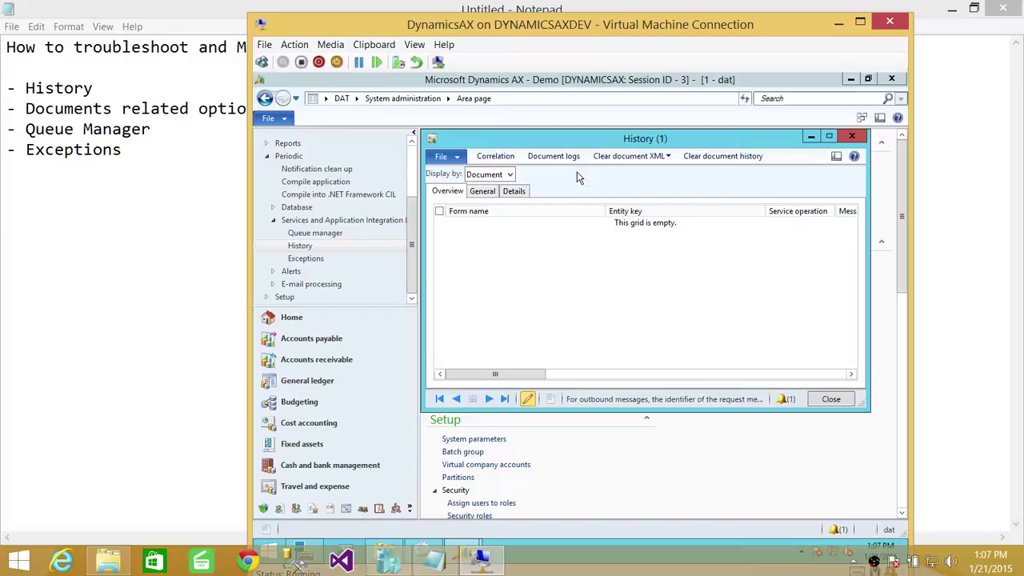
left_click(560, 159)
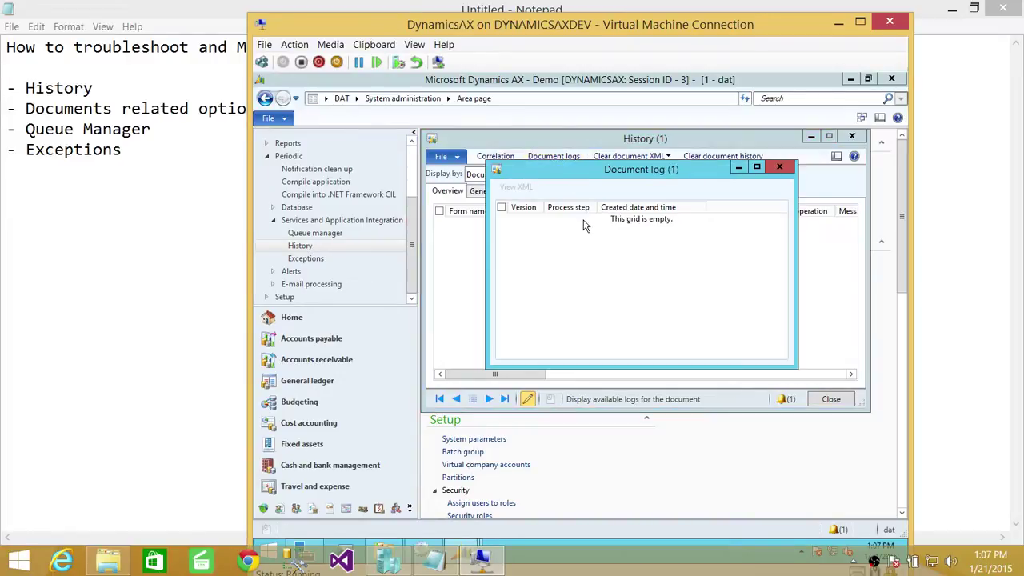
left_click(780, 170)
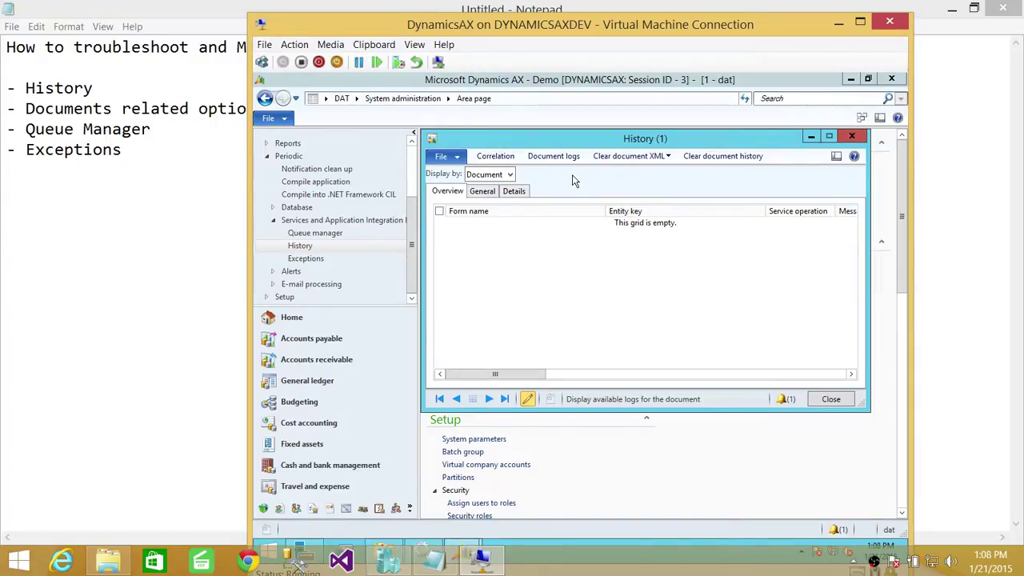
- Look over the Clear document XML options without clearing anything, then close the History form
left_click(669, 157)
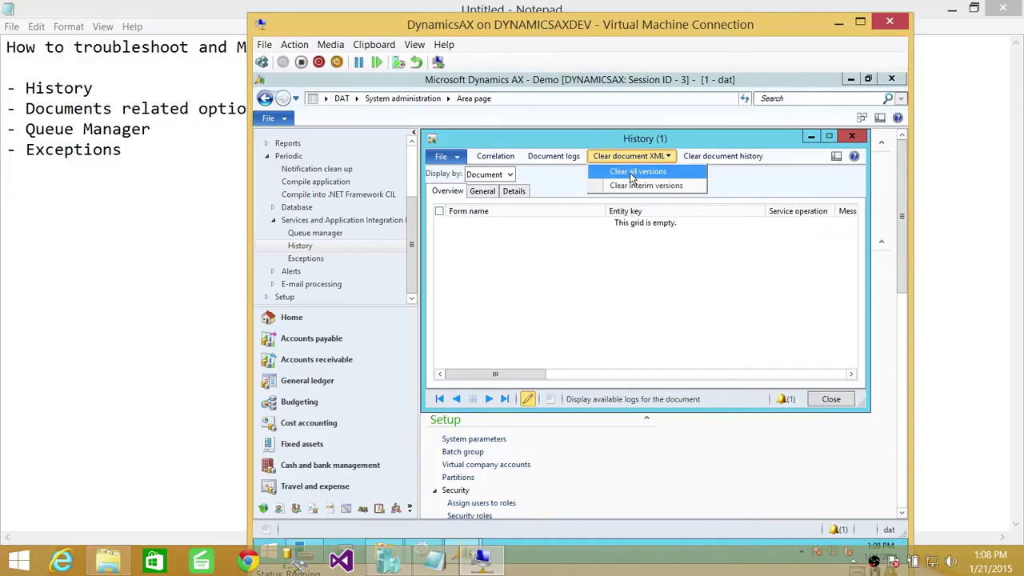
left_click(573, 186)
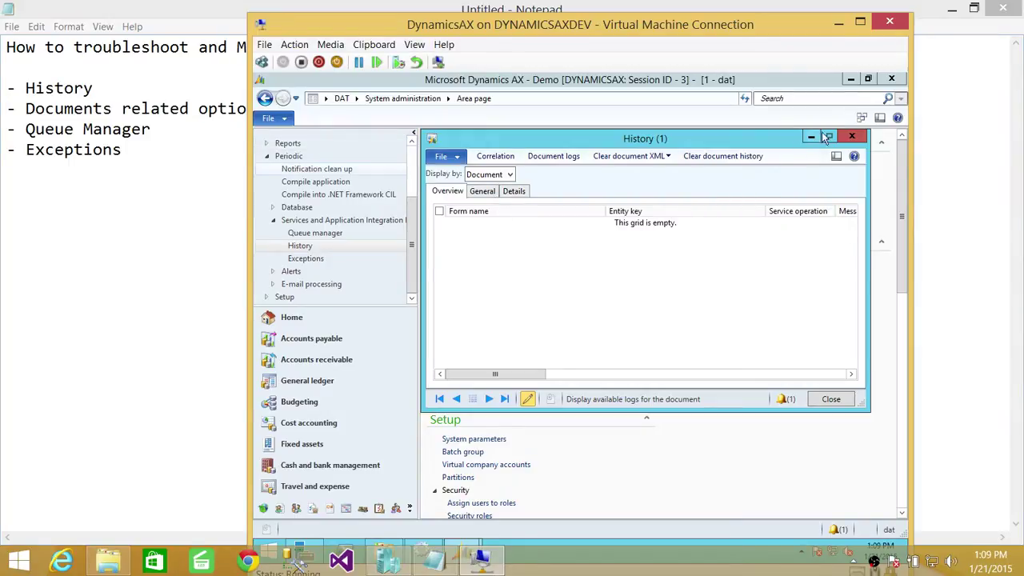
left_click(853, 138)
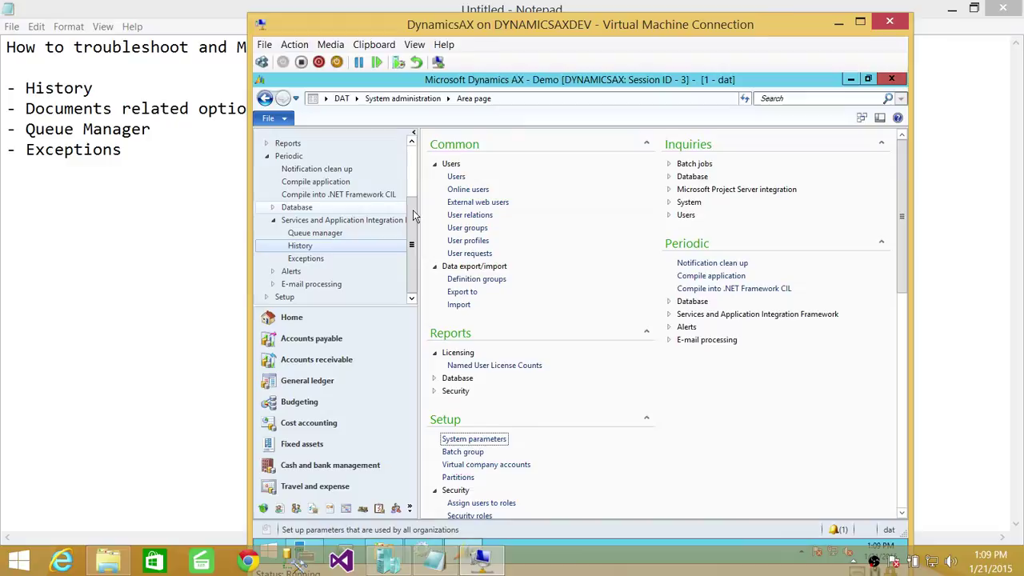
- Open the AIF Queue manager, move it into position and find its grid empty
left_click(337, 234)
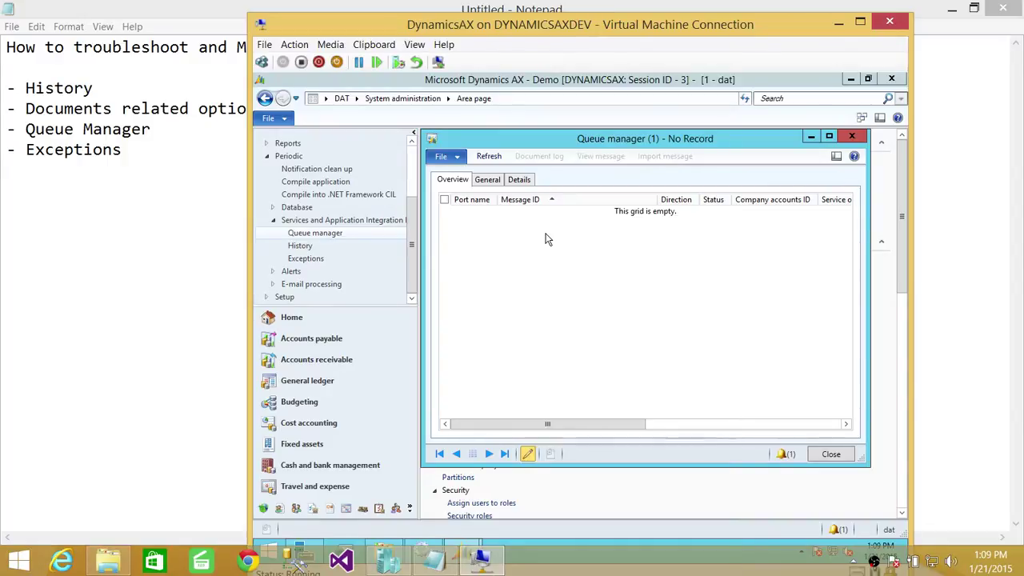
left_click_drag(638, 139, 629, 154)
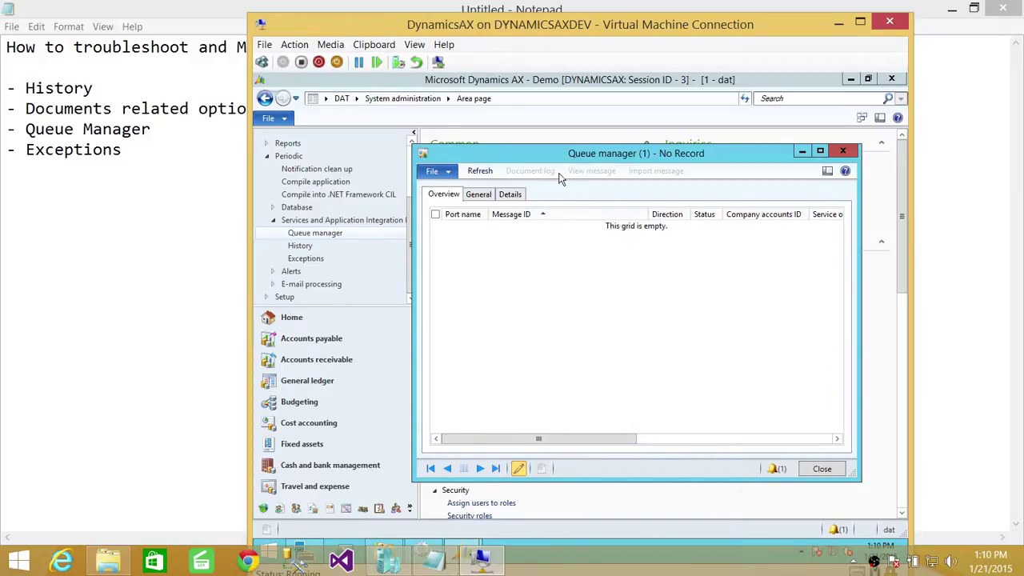
- Sort the queue by Message ID and review the General and Details tab fields
left_click(541, 215)
left_click(488, 197)
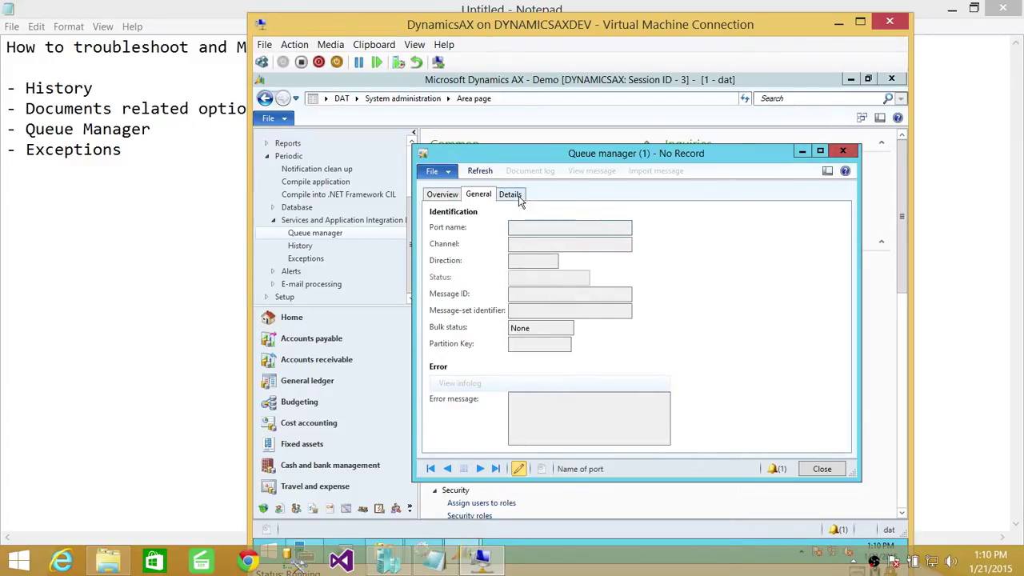
left_click(519, 197)
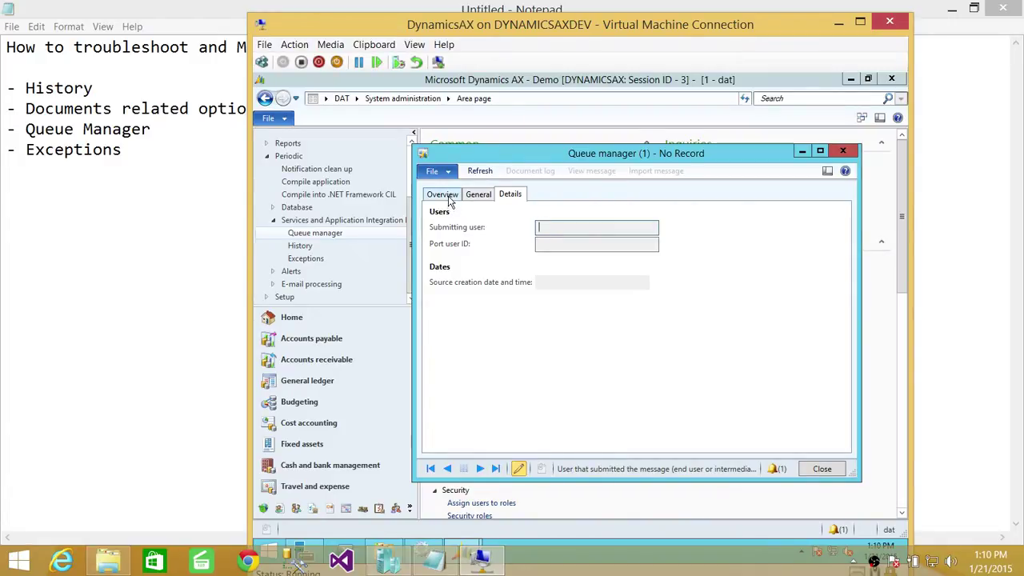
- Close the Queue manager, open the Exceptions list and widen the Exception message column
left_click(845, 152)
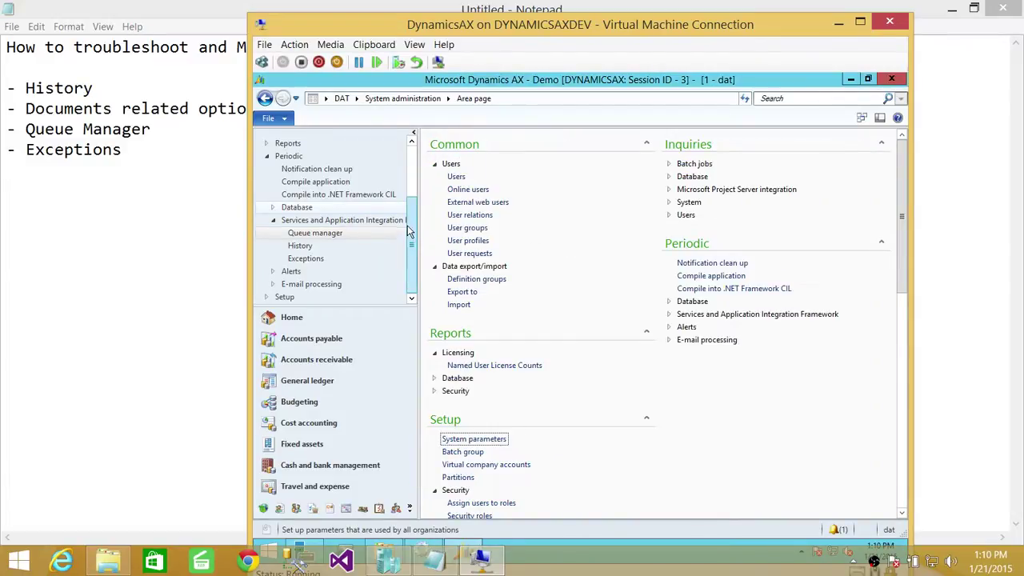
left_click(311, 259)
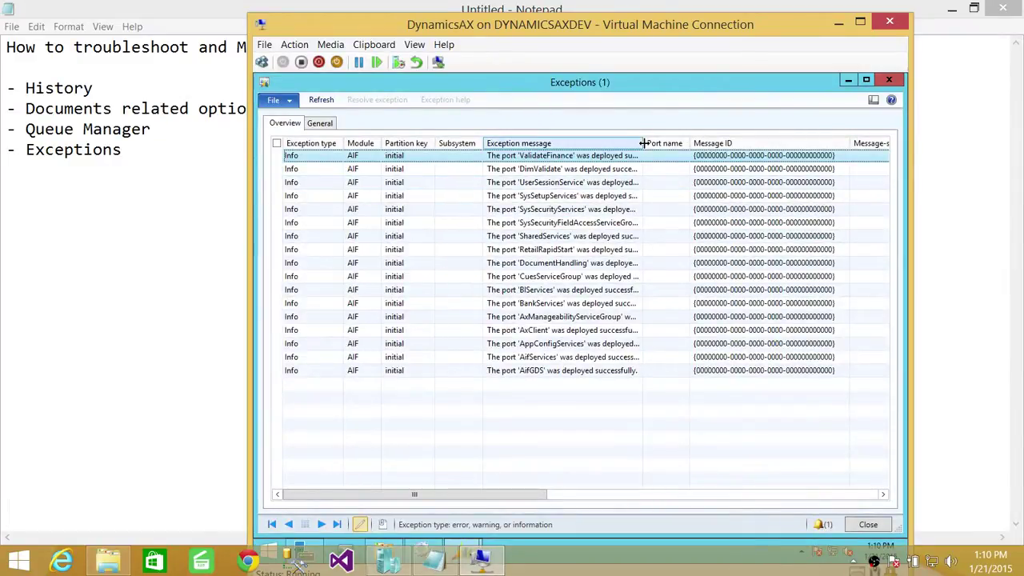
left_click_drag(642, 143, 676, 141)
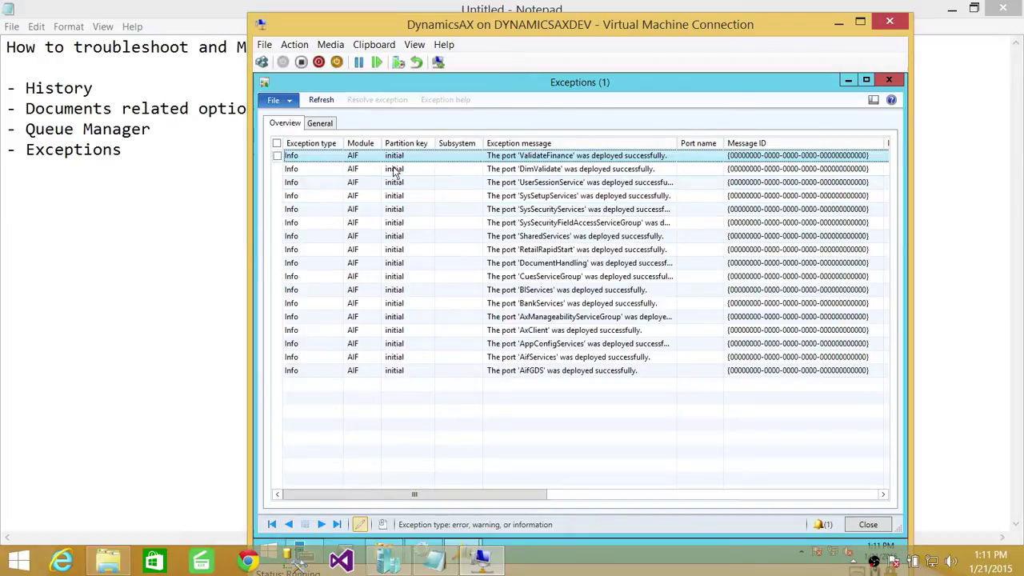
- Select the SysSetupServices exception and view its General details, created 12/30/2014 09:47:16 pm
left_click(280, 198)
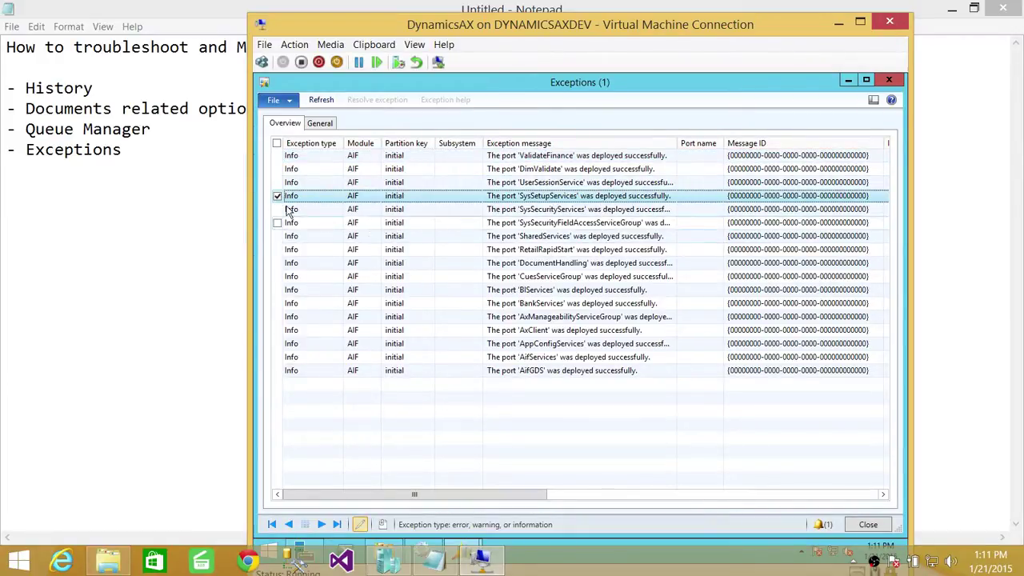
left_click(371, 199)
right_click(371, 204)
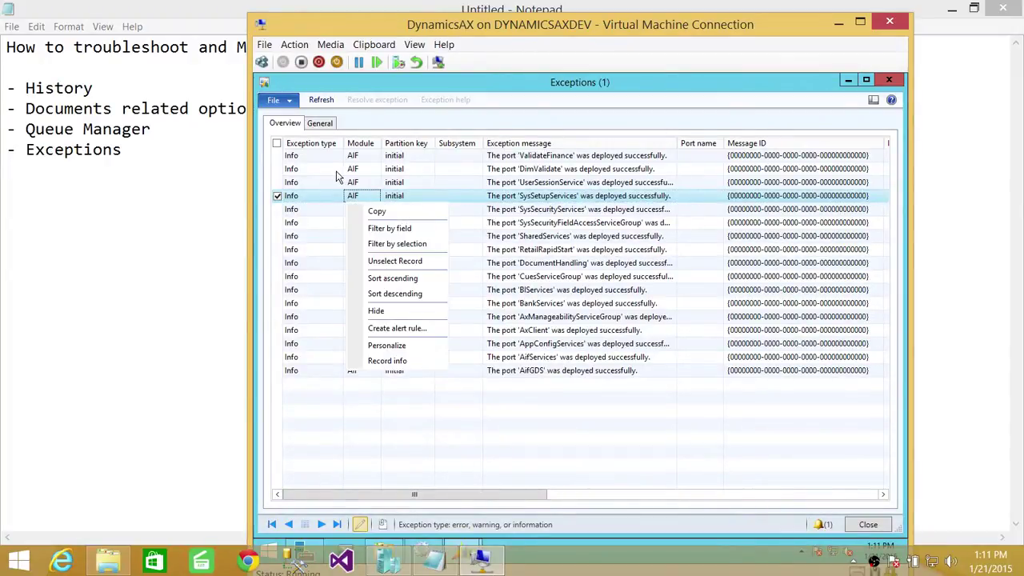
left_click(372, 441)
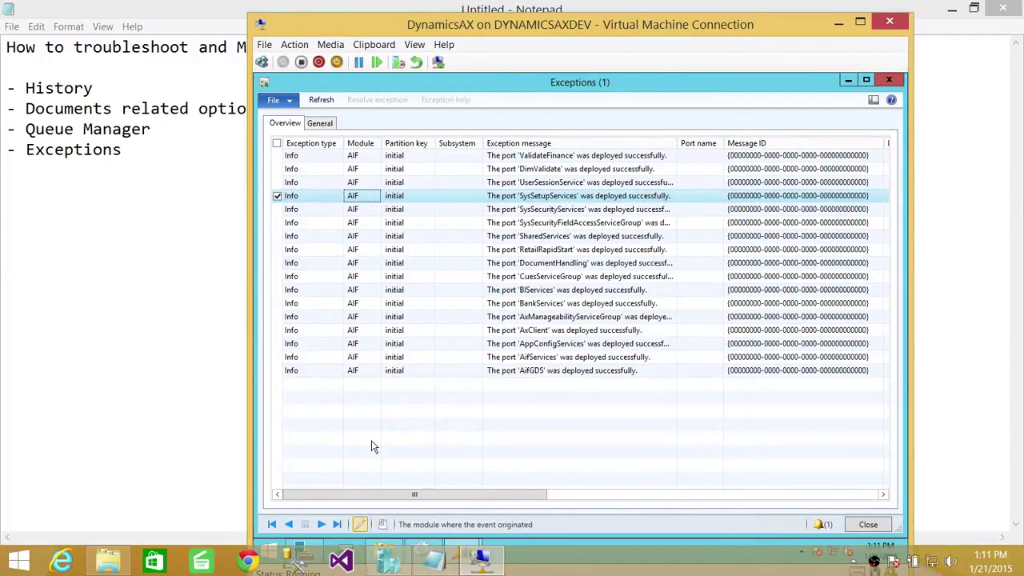
left_click(320, 123)
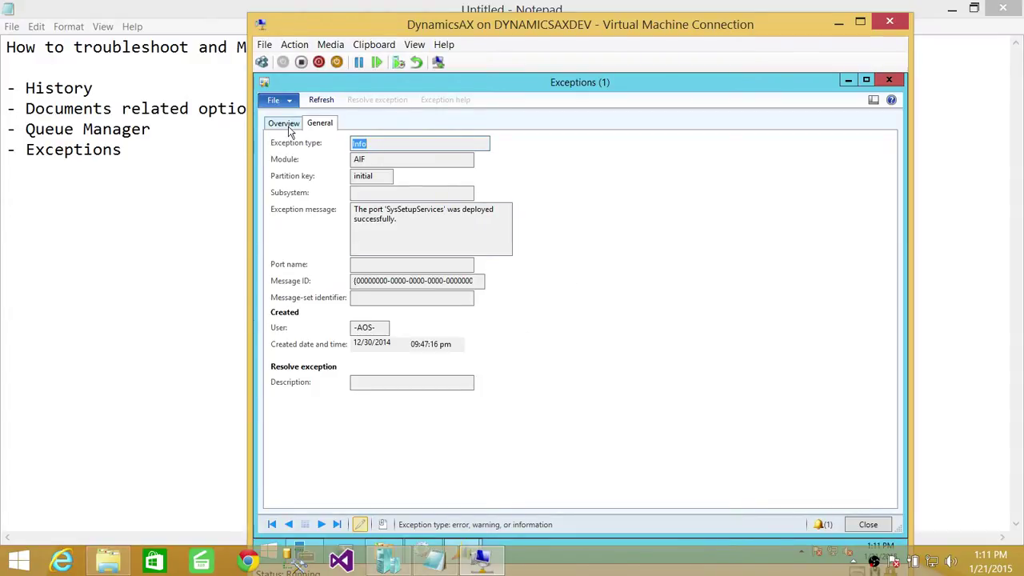
- Return to the Exceptions overview list and move the virtual machine window to reveal Notepad
left_click(279, 196)
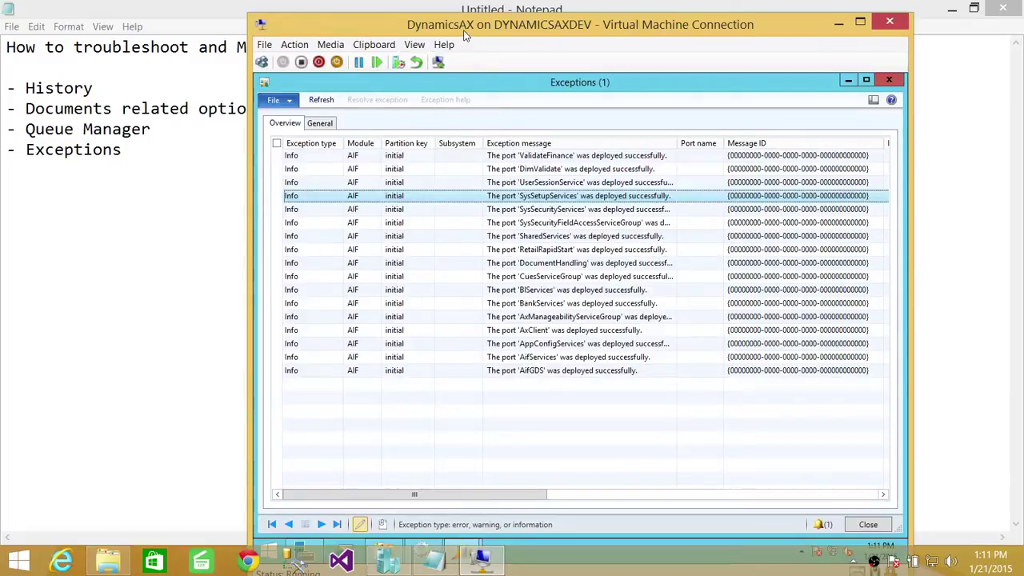
left_click_drag(468, 31, 426, 112)
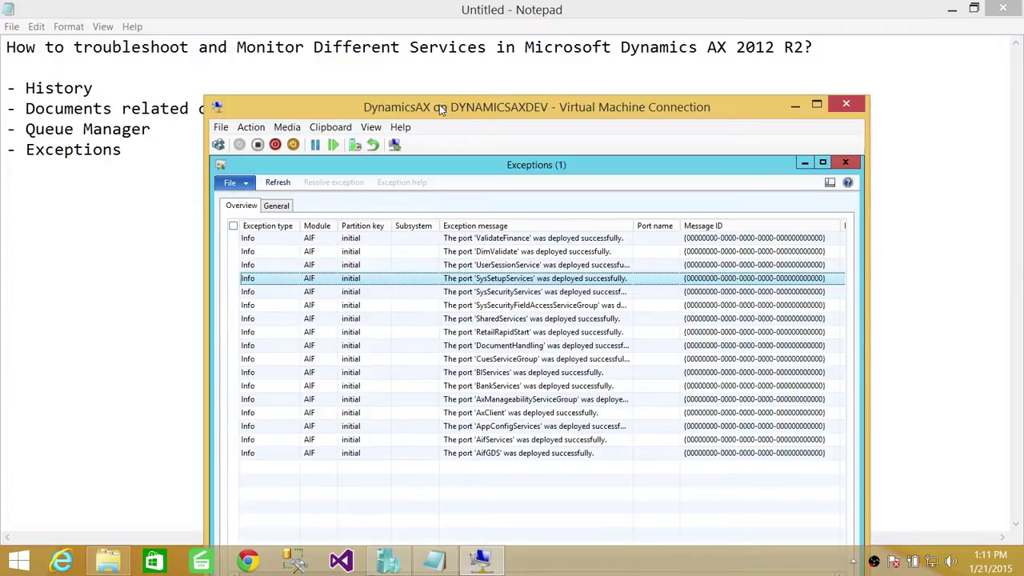
- Bring the Notepad outline of History, Documents options, Queue Manager and Exceptions in front of the virtual machine window
left_click_drag(394, 112, 418, 74)
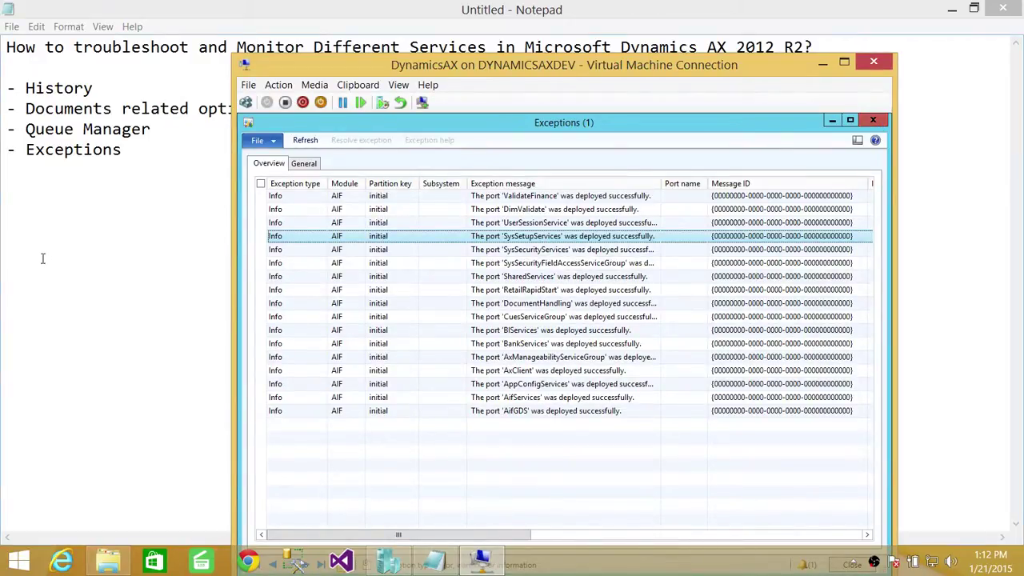
left_click(122, 223)
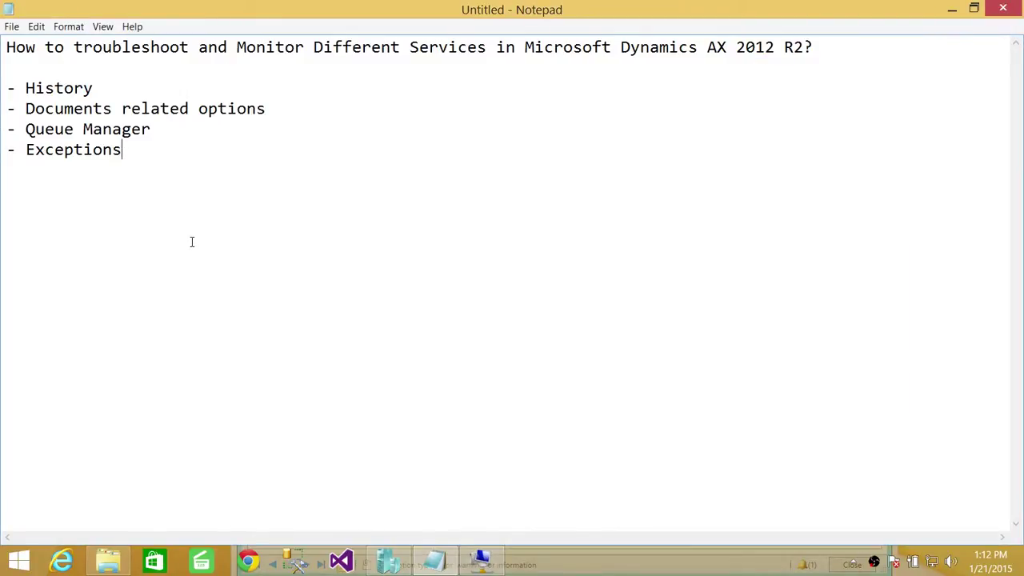